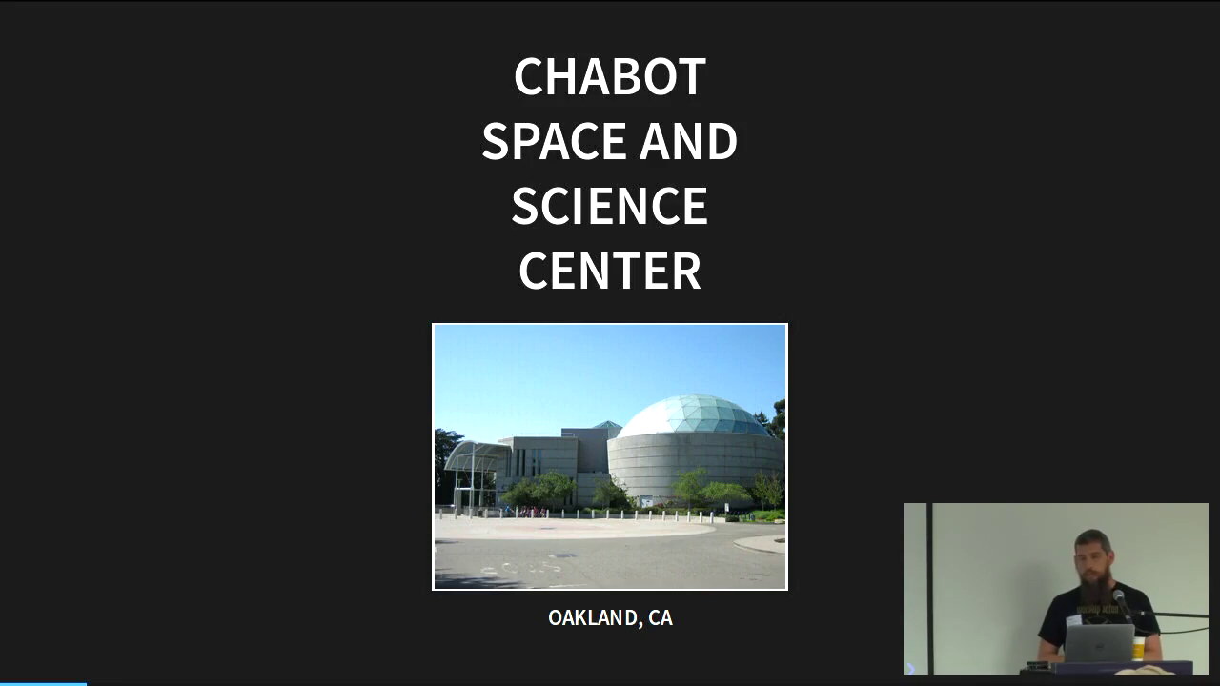
- Step forward to the plywood cabinet photo slide, then back to the Chabot Space slide
key("Down")
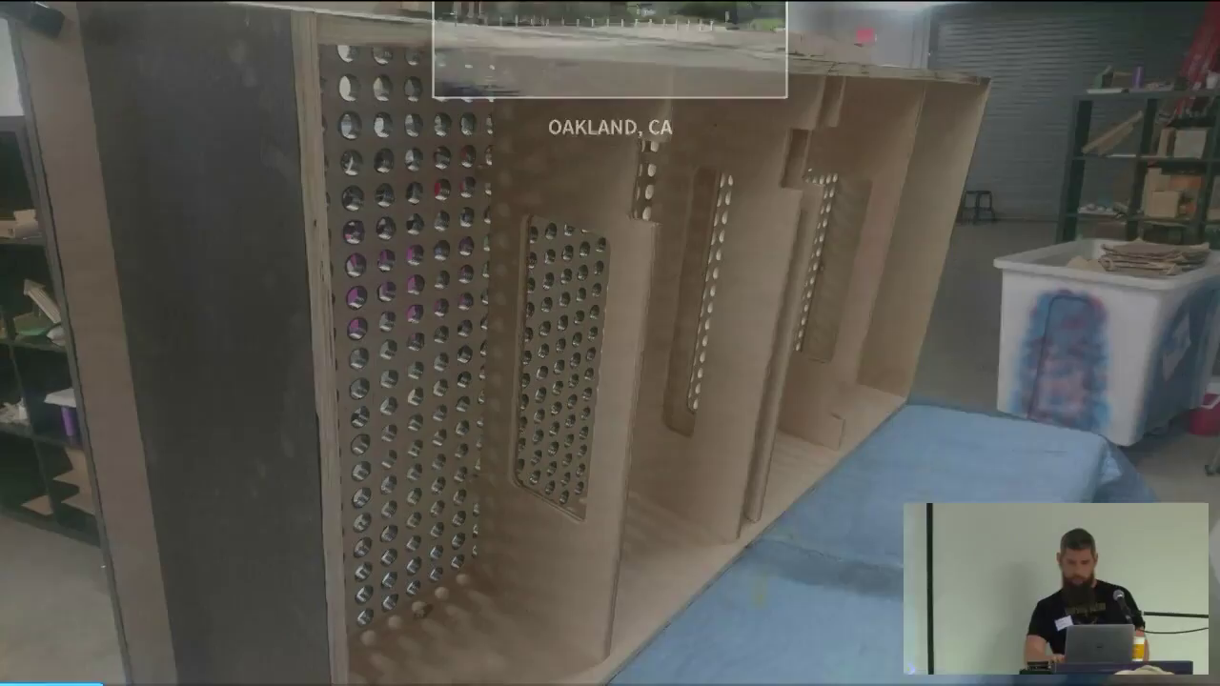
key("Up")
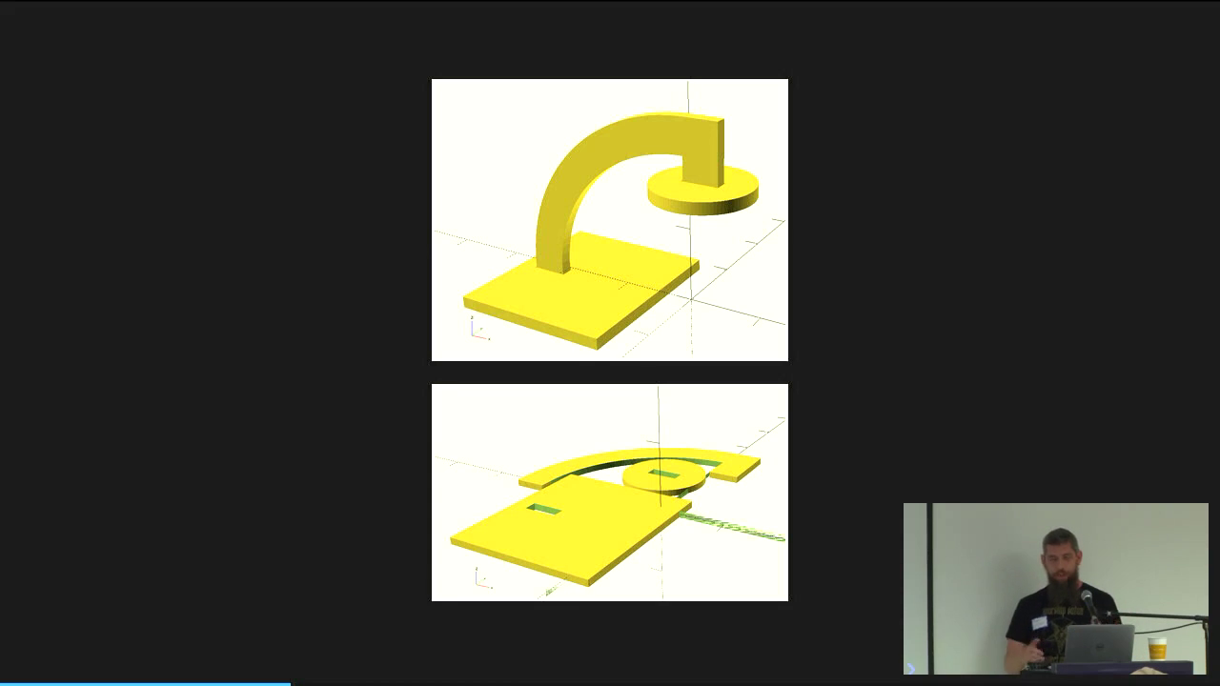
- Advance the talk to the slide with the PCB photo
key("Right")
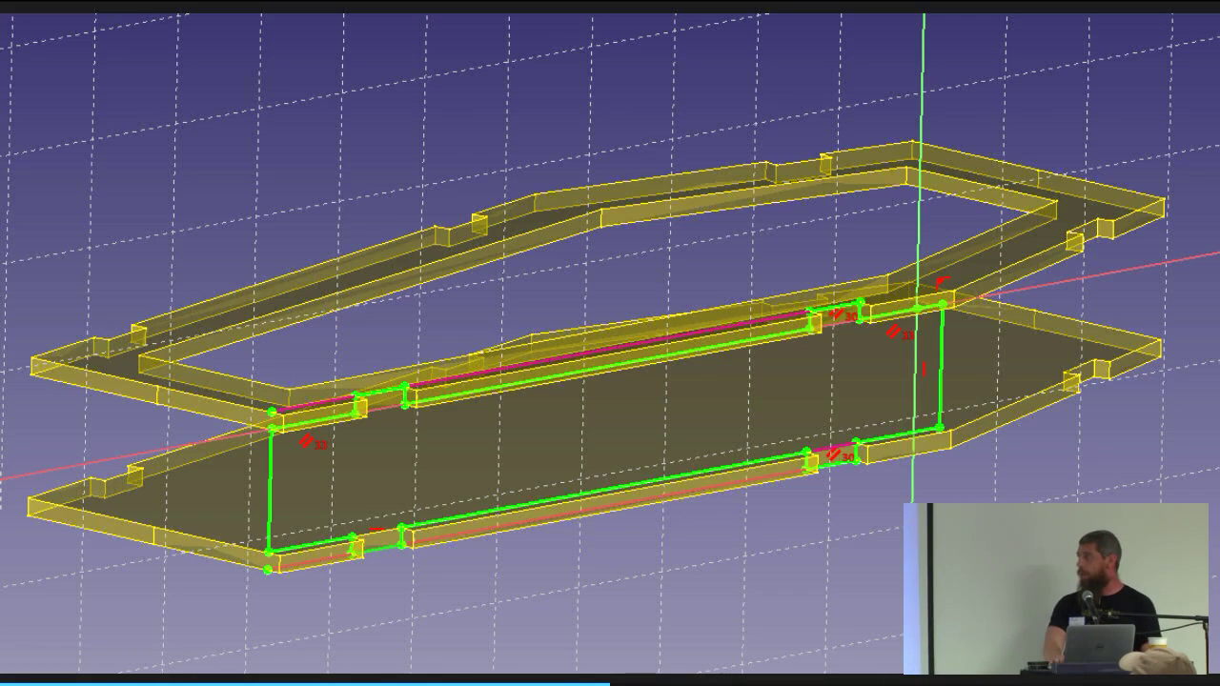
- Zoom in on the current view by scrolling up
scroll(293, 552, "up", 8)
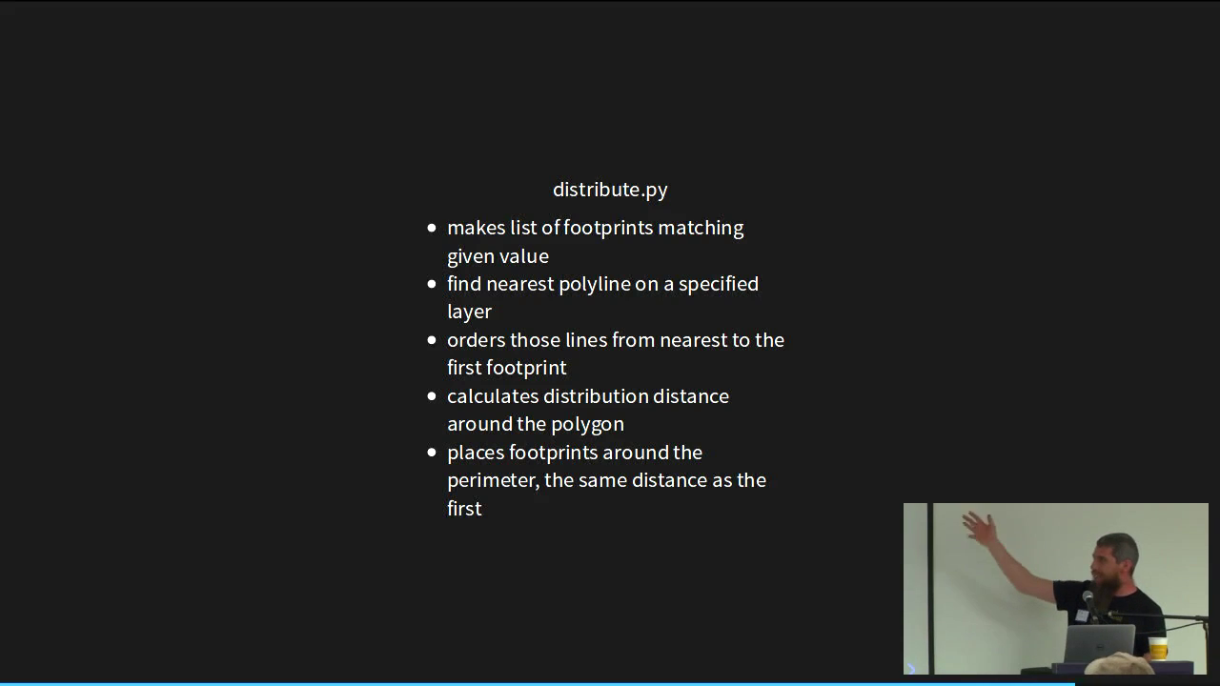
- Advance to the board layout slide showing the cutout
key("Right")
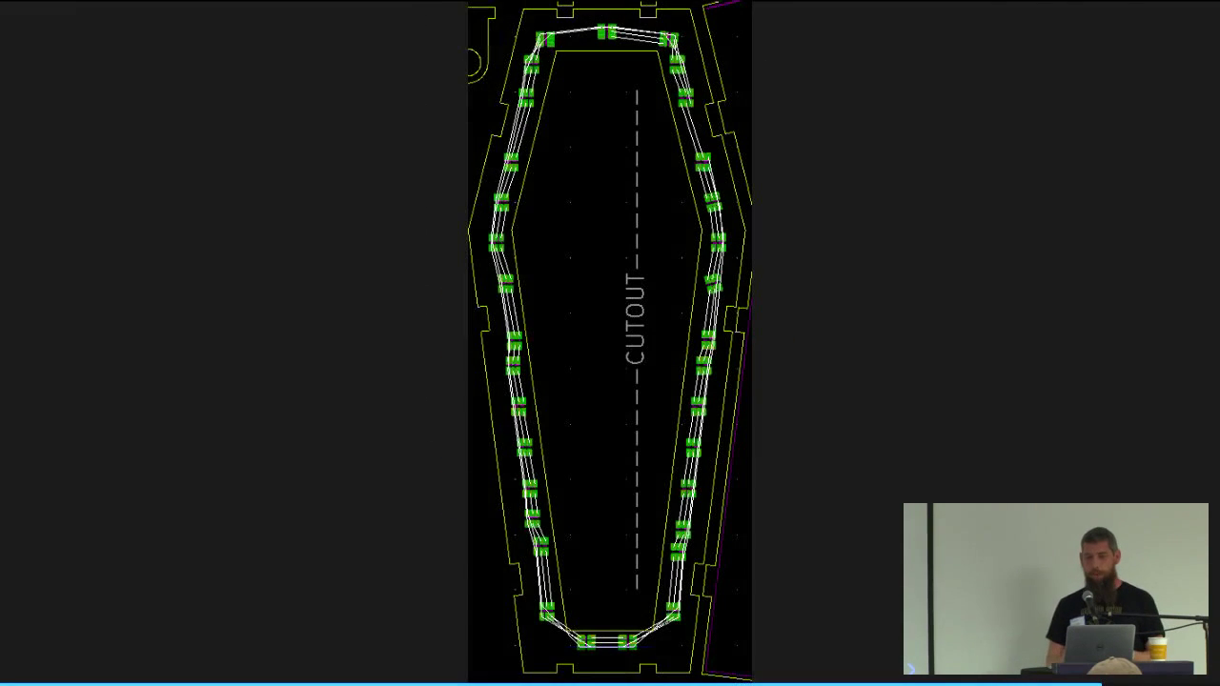